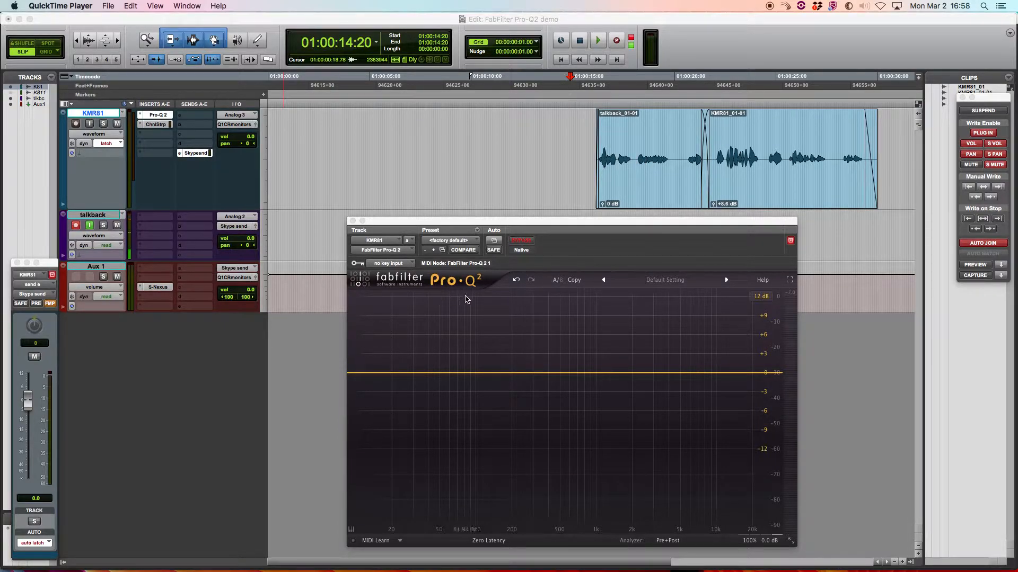
Play from the start of the talkback clip through the following KMR81 clip to compare how the two recordings sound
left_click(646, 123)
double_click(749, 123)
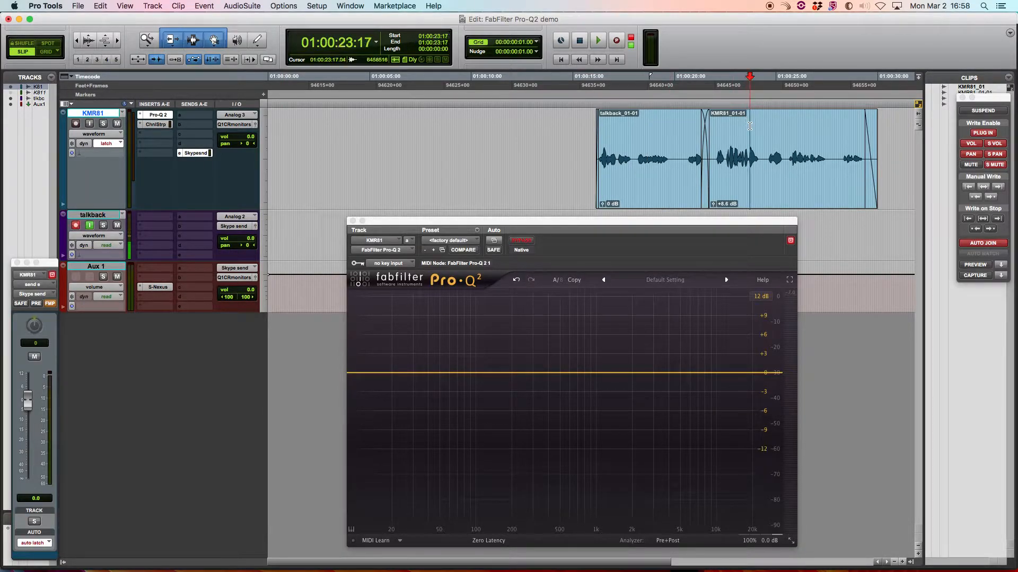
left_click(656, 121)
left_click(561, 128)
key("Tab")
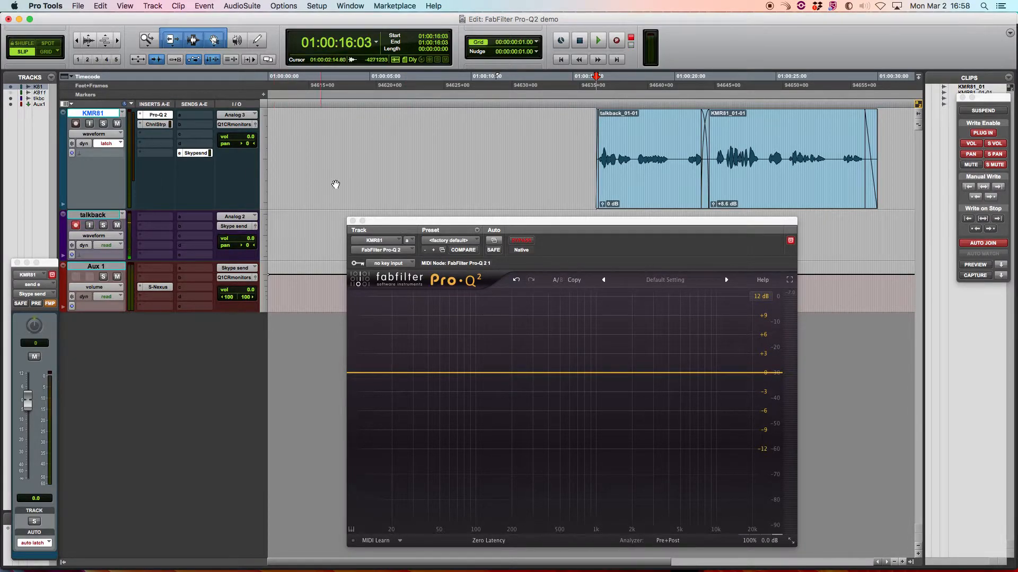
key("space")
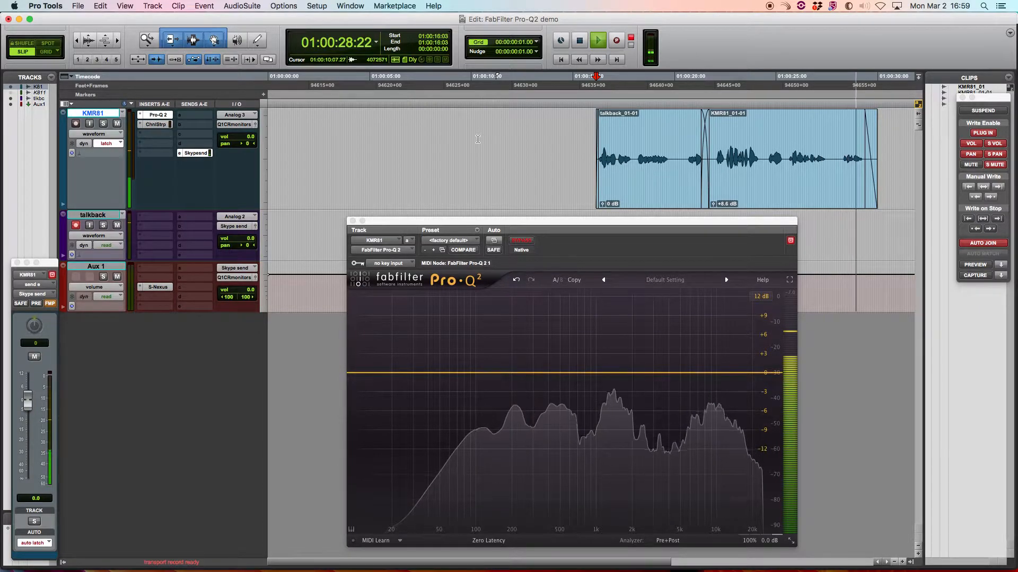
key("space")
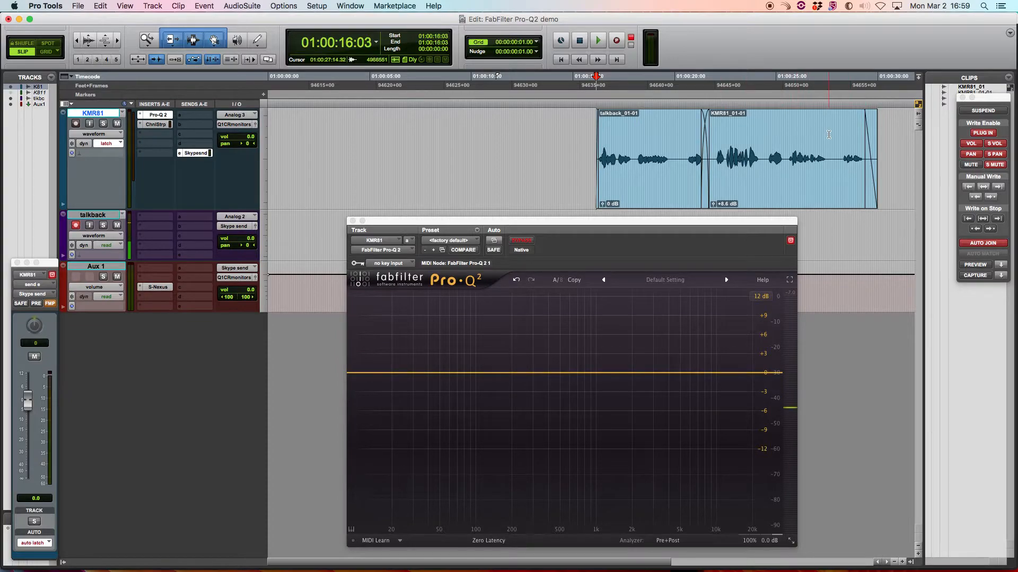
Copy the KMR81_01-01 clip to an earlier spot on the same track, ahead of the talkback clip
left_click(805, 173)
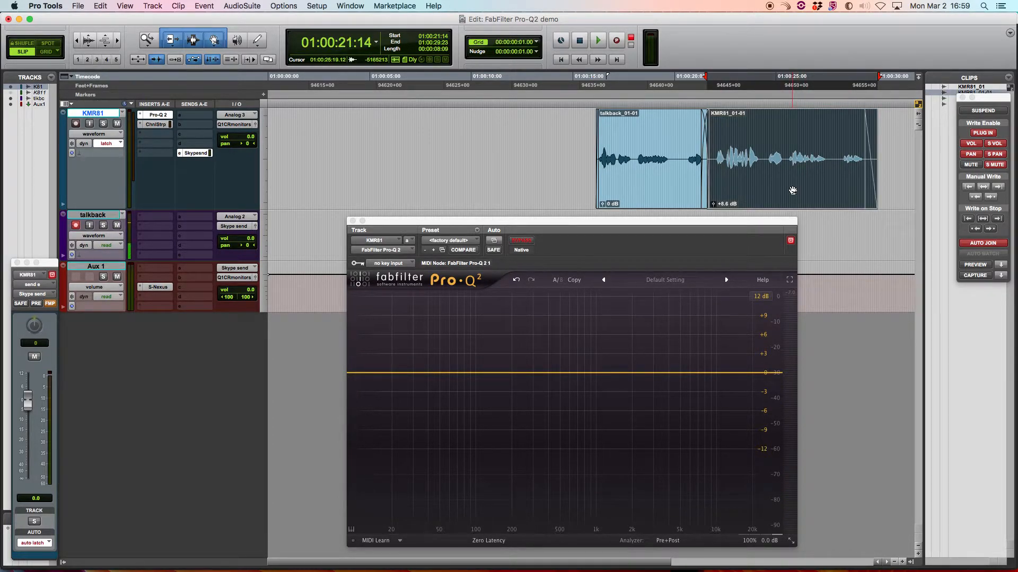
left_click_drag(799, 193, 447, 183)
left_click(412, 131)
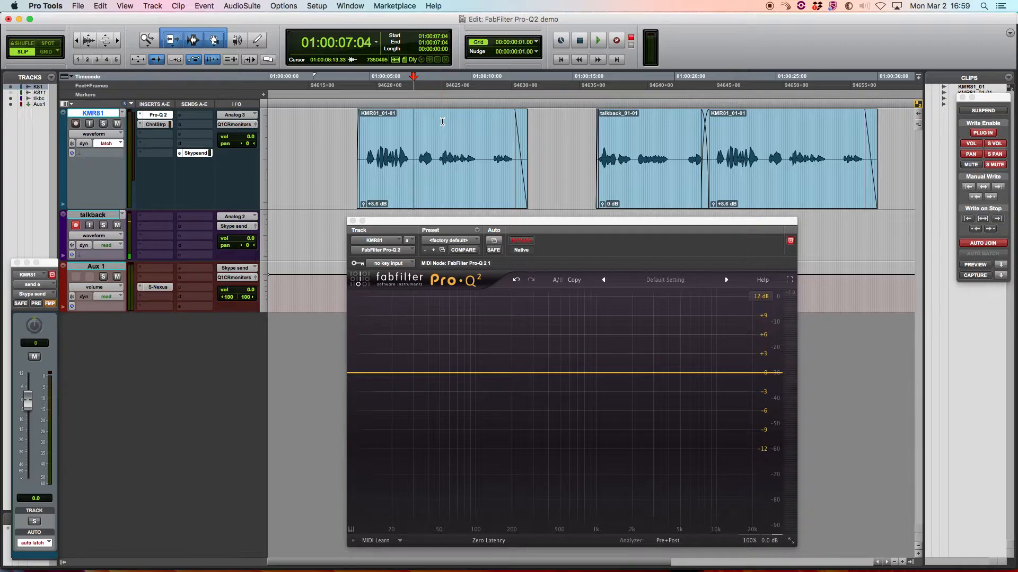
Pull the KMR81 track's volume automation down to minus infinity across the copied clip and return the track to waveform view
key("ctrl+minus")
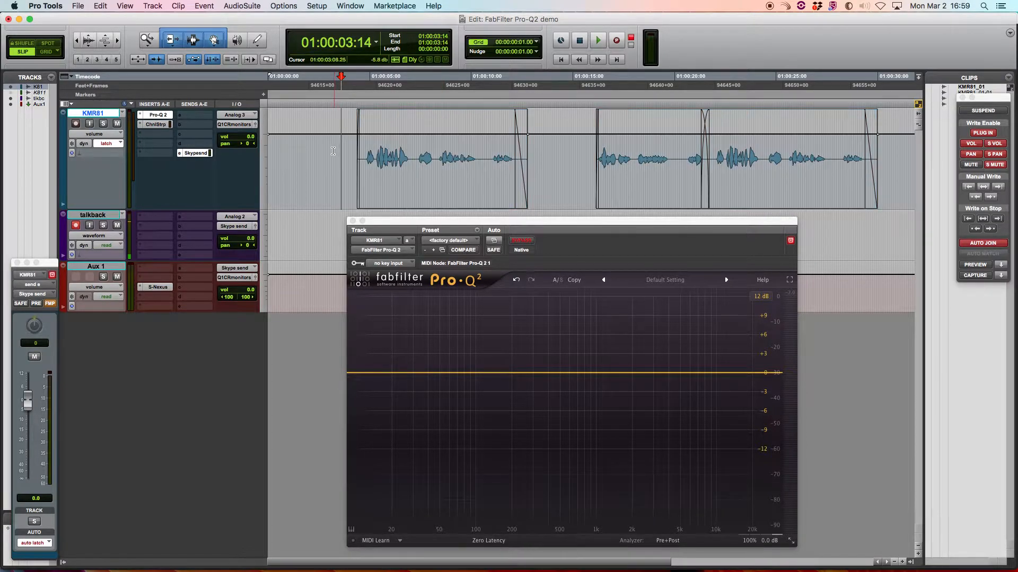
left_click_drag(329, 152, 553, 158)
double_click(465, 153)
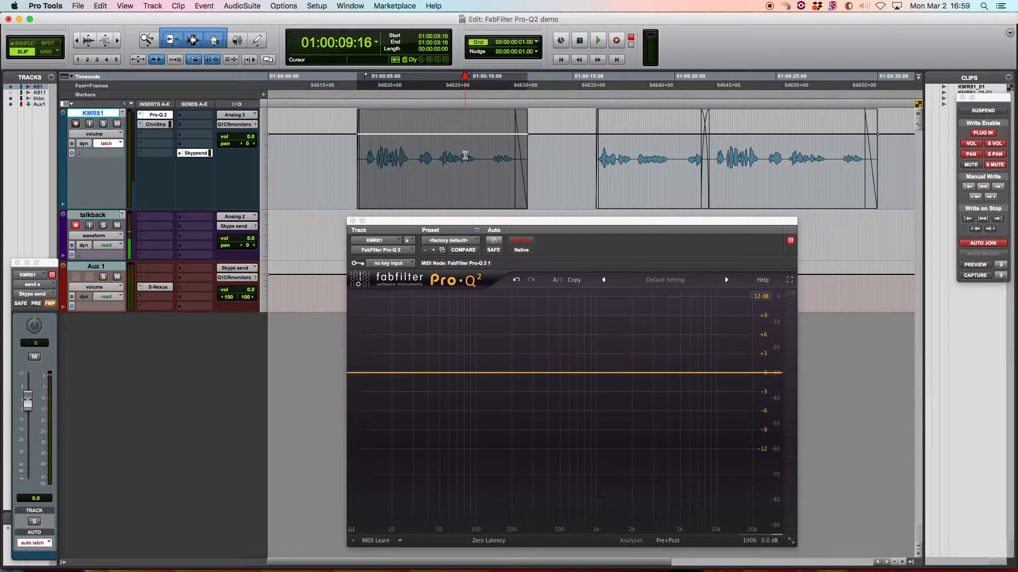
left_click_drag(467, 129, 458, 313)
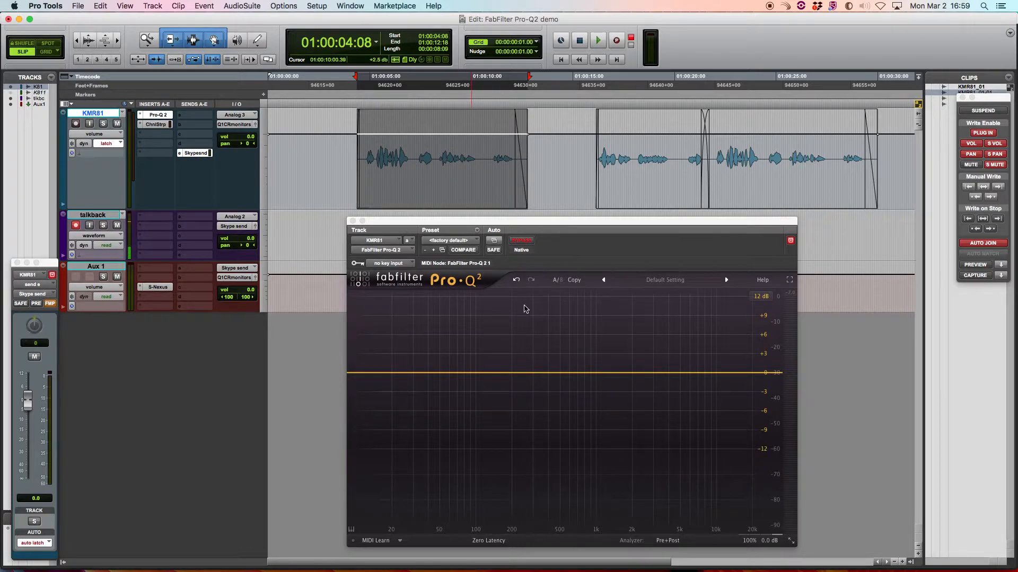
key("ctrl+minus")
key("ctrl+minus")
key("ctrl+minus")
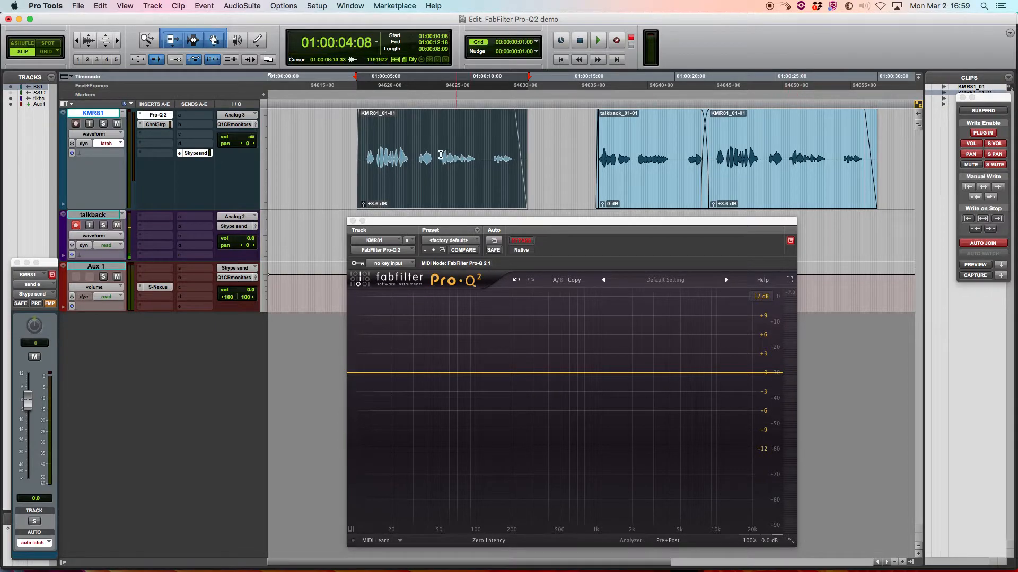
left_click(445, 139)
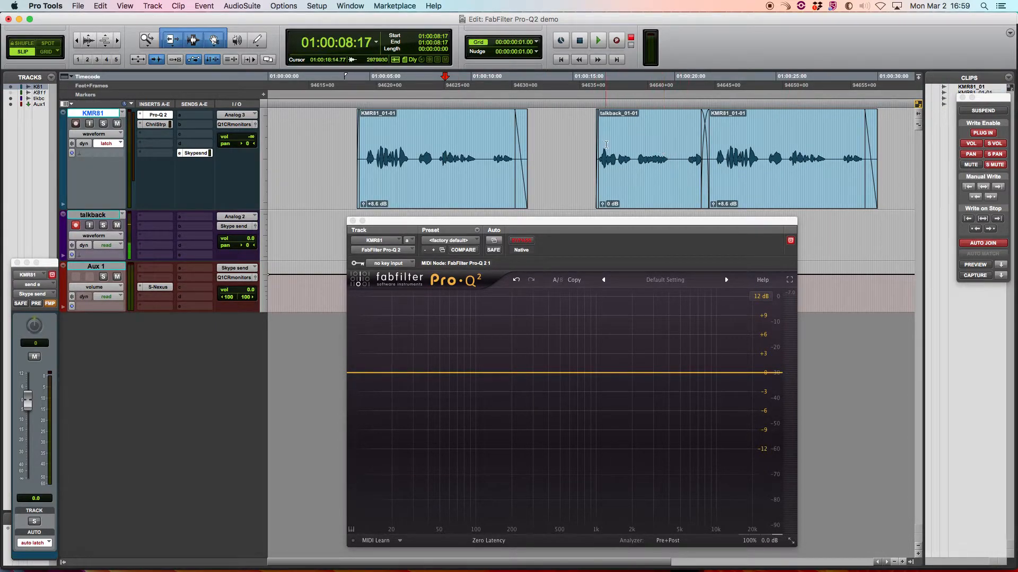
left_click(439, 132)
key("ctrl+minus")
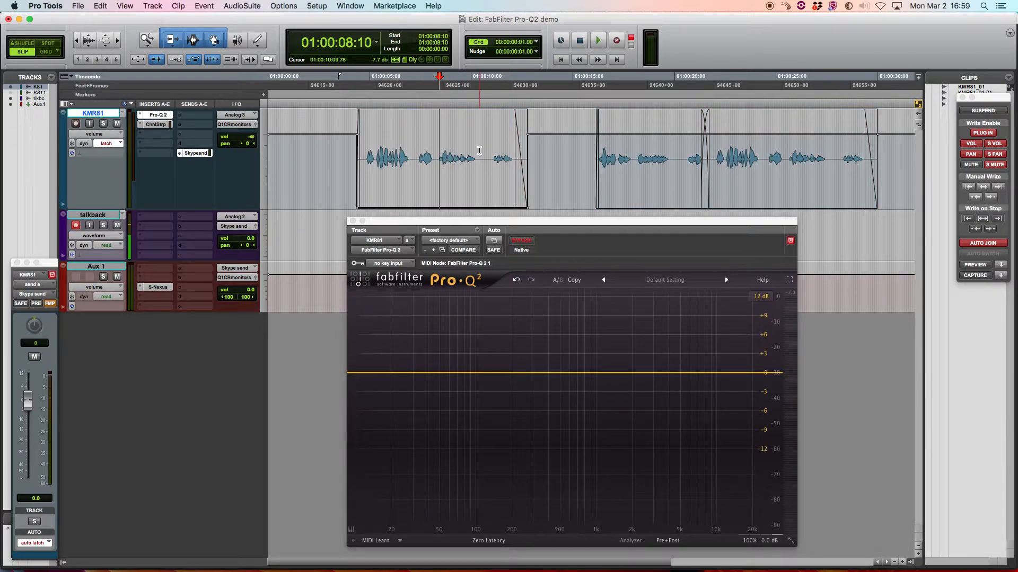
key("ctrl+minus")
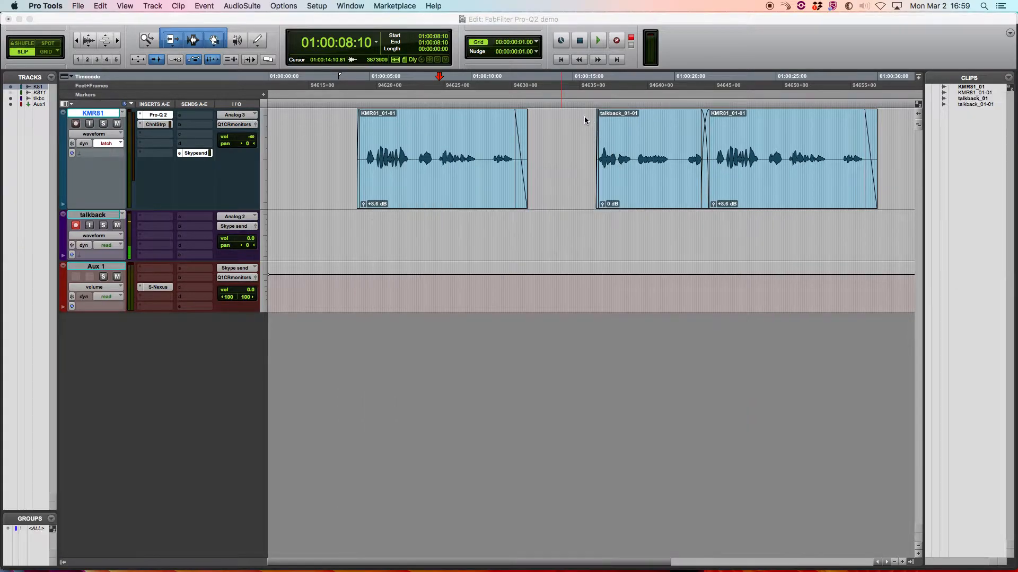
Place the playhead just before the copied KMR81 clip and start EQ Match in Pro-Q 2 with Input as the reference
left_click(584, 116)
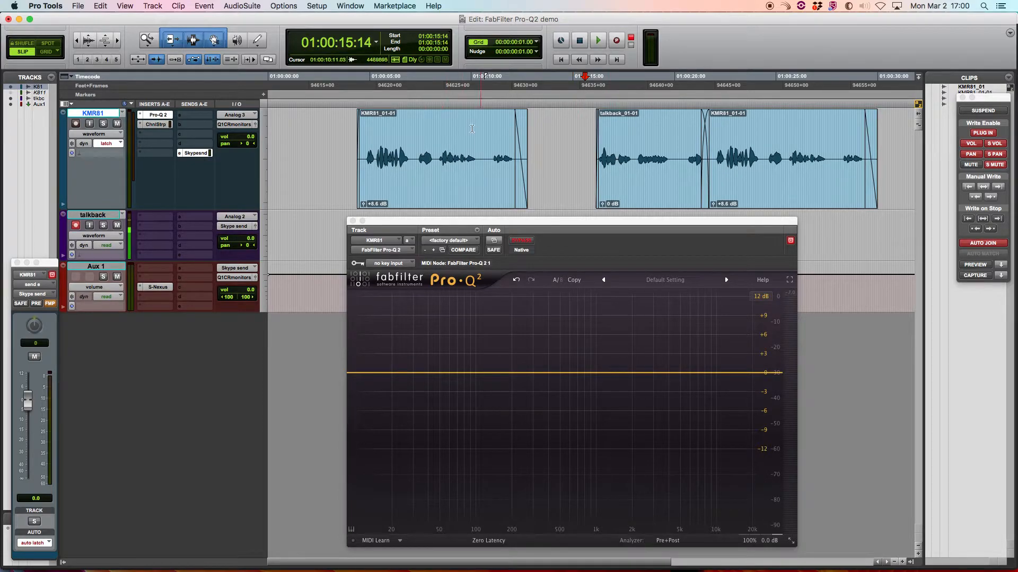
left_click(639, 144)
left_click(341, 141)
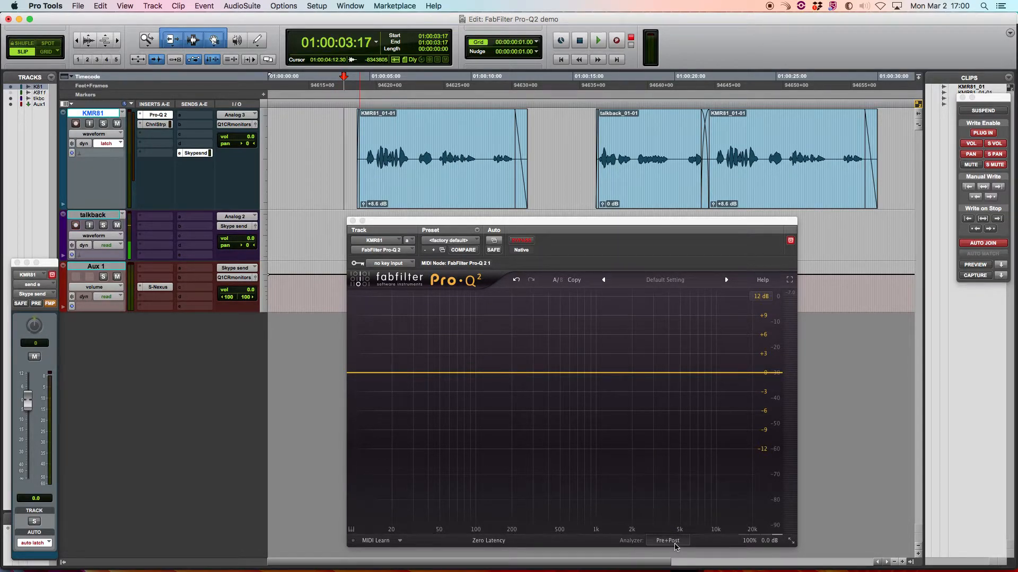
mouse_move(681, 539)
left_click(691, 525)
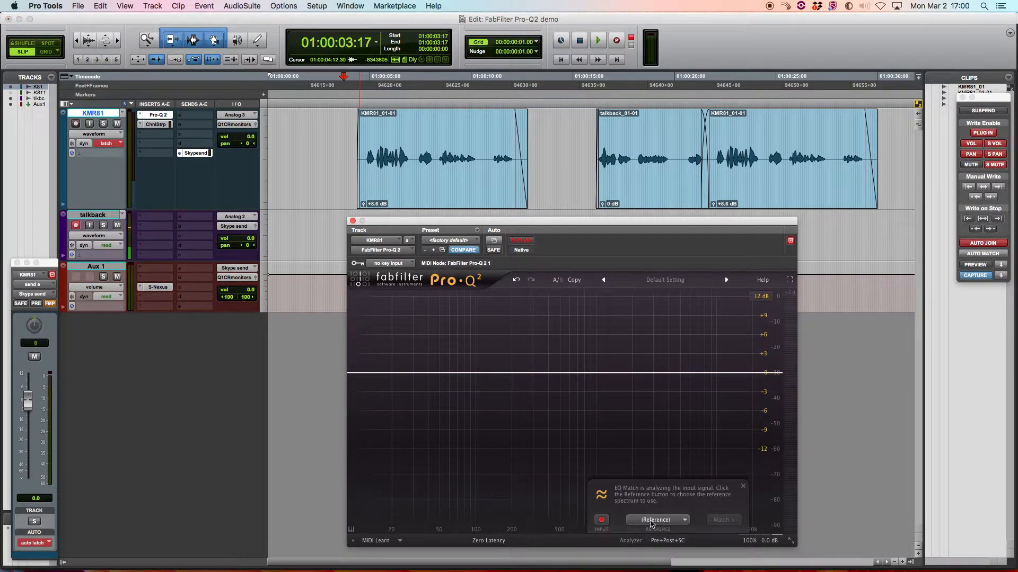
left_click(651, 522)
left_click(649, 533)
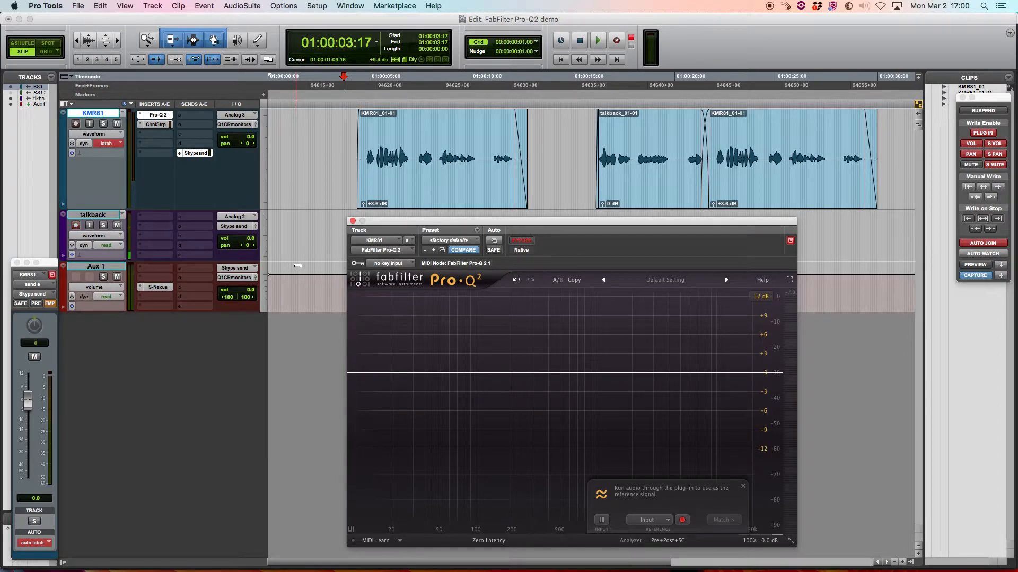
Play the track, capturing the copied KMR81 clip as the EQ Match reference and the talkback clip as the analyzed input
key("space")
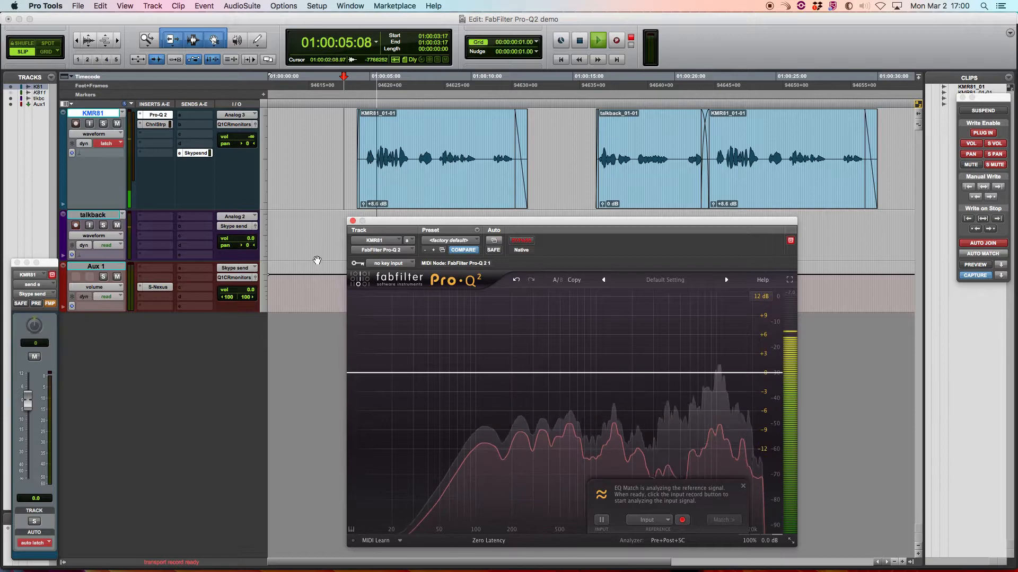
left_click(91, 226)
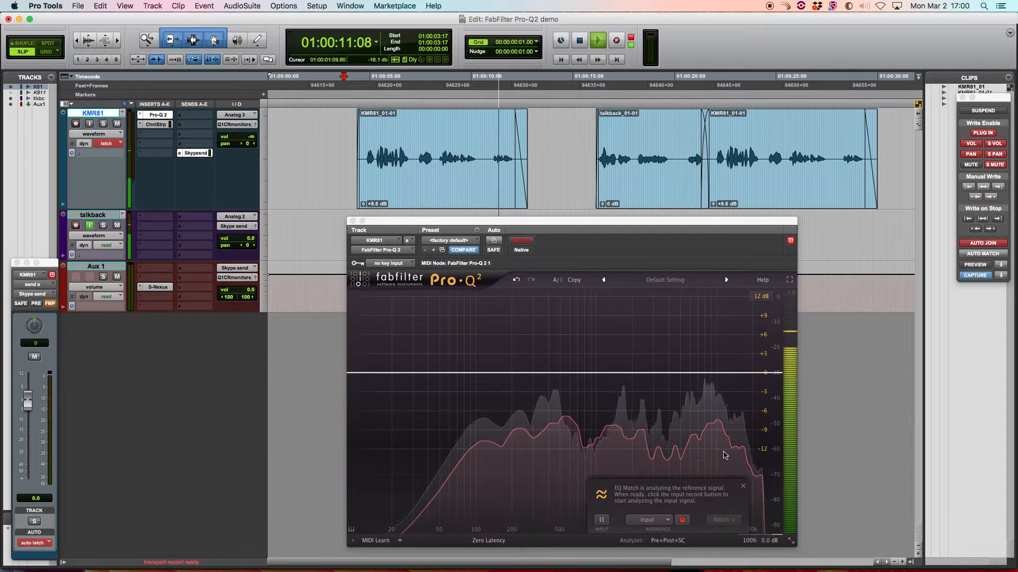
left_click(601, 520)
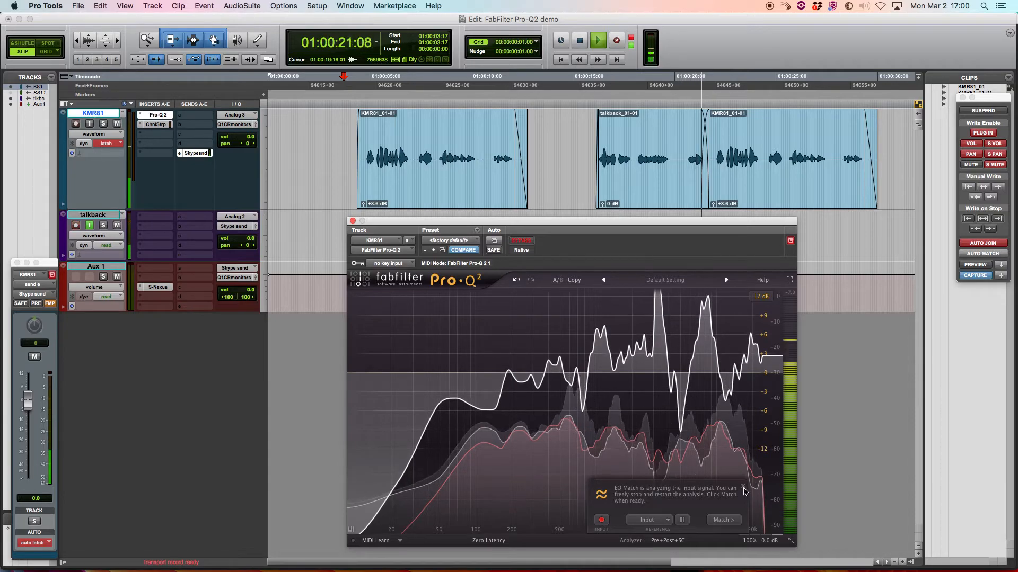
key("space")
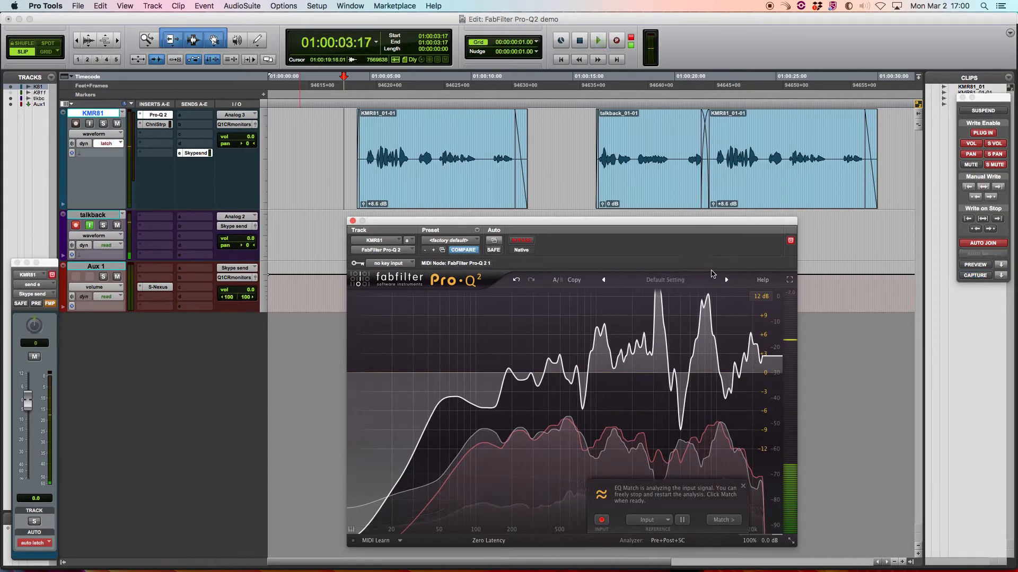
Generate the matching EQ curve with 11 bands and finish EQ Match
left_click(724, 520)
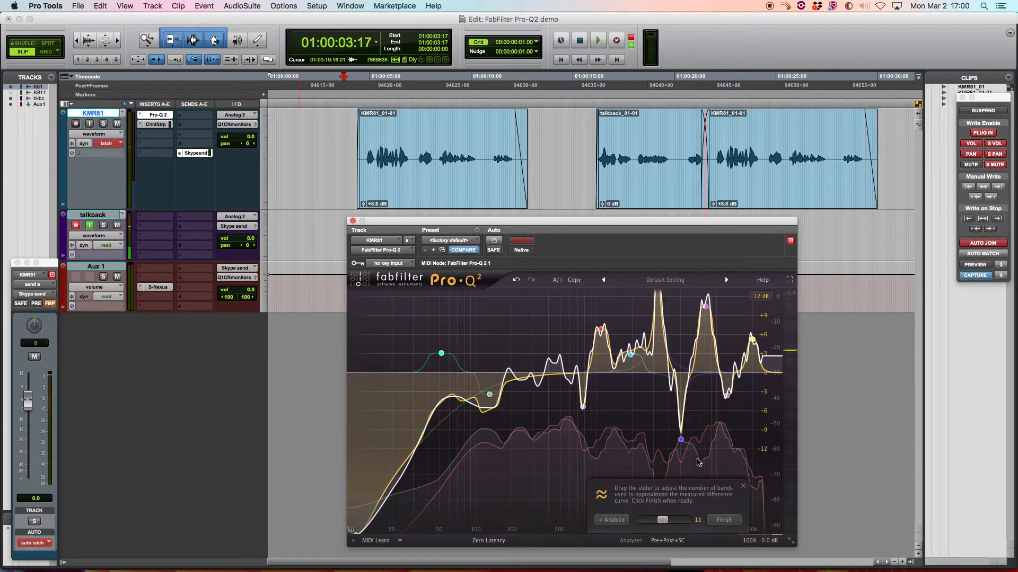
left_click(565, 136)
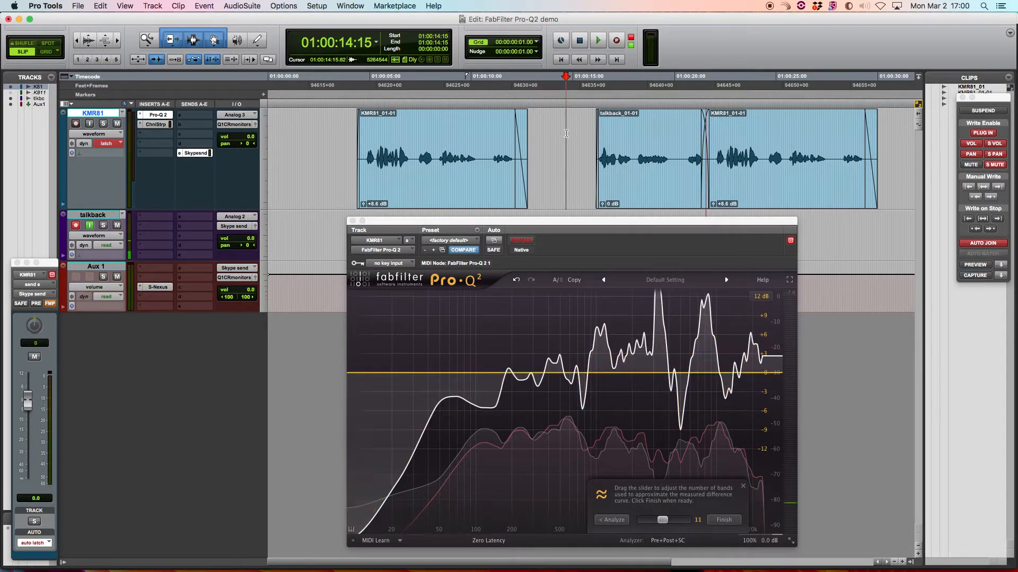
left_click(724, 520)
Play from before the talkback clip to write the matched EQ as automation, and auto match out as the KMR81 clip begins
left_click(549, 126)
key("space")
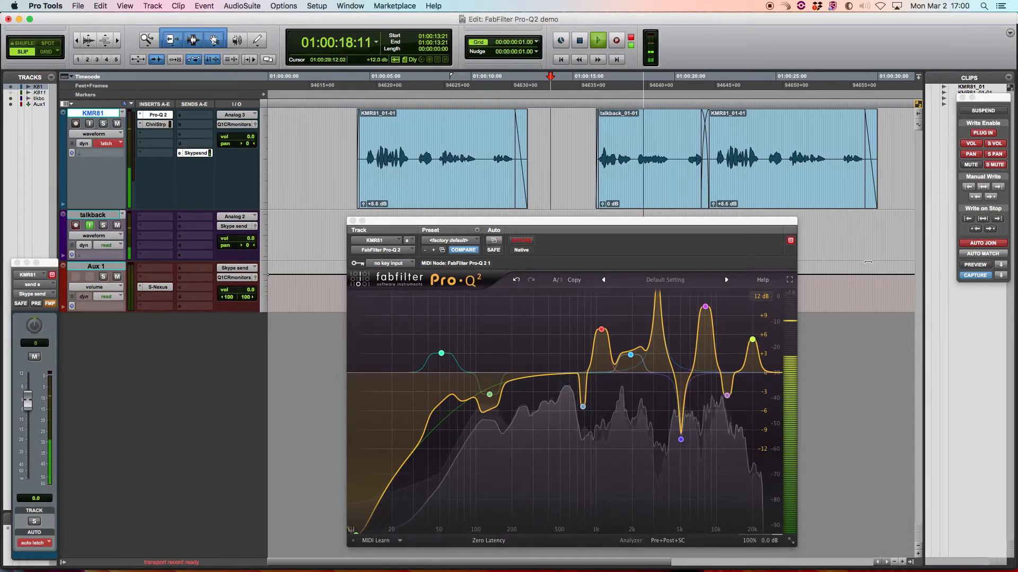
left_click(984, 255)
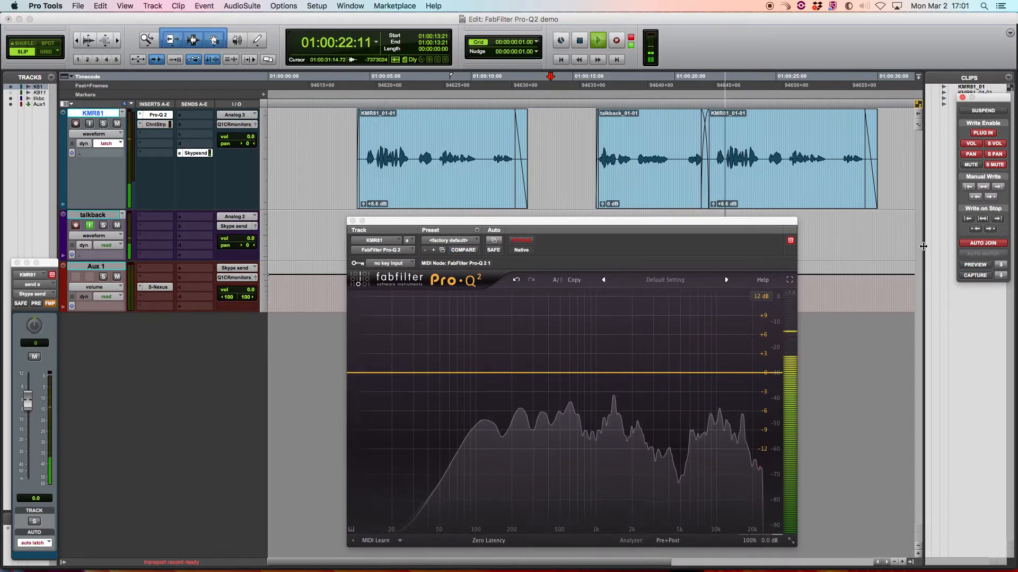
key("space")
Return the playhead to the start of the talkback clip and scale the Pro-Q 2 EQ gain to 47%
left_click(645, 132)
key("super+s")
left_click(646, 133)
left_click(671, 133)
key("super+bracketright")
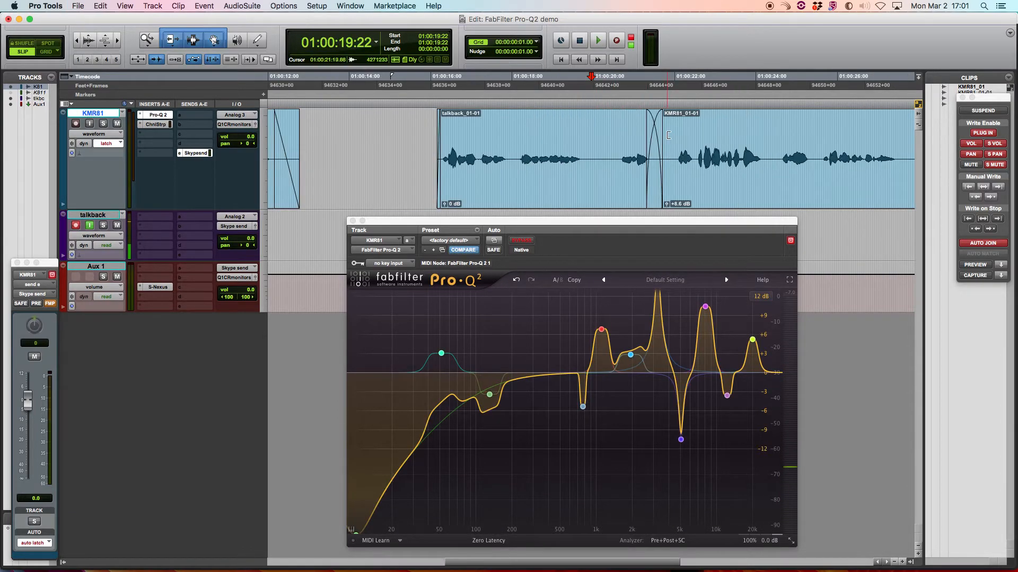
left_click_drag(577, 137, 629, 137)
left_click(630, 134)
left_click(616, 138)
key("alt+Tab")
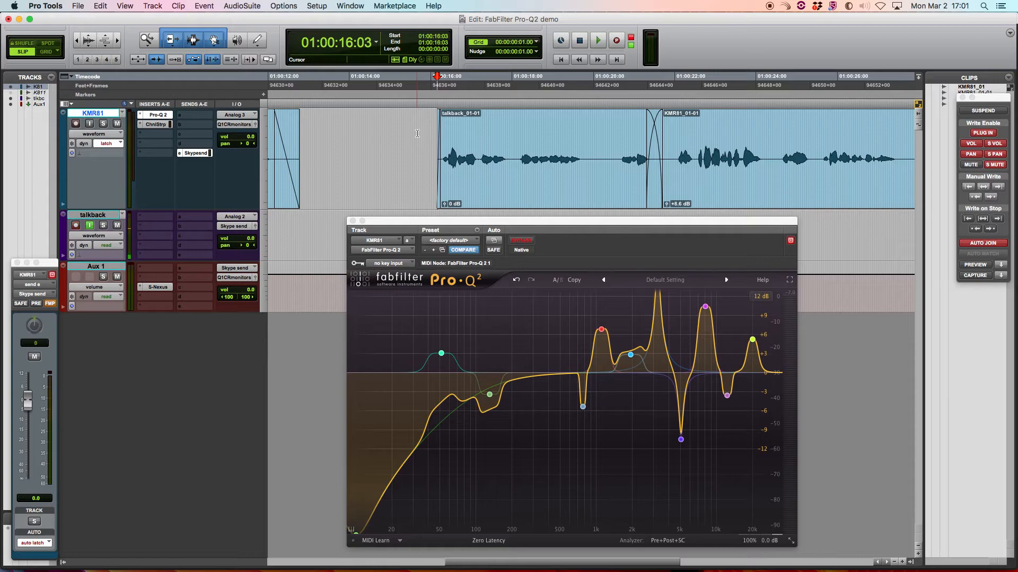
mouse_move(747, 545)
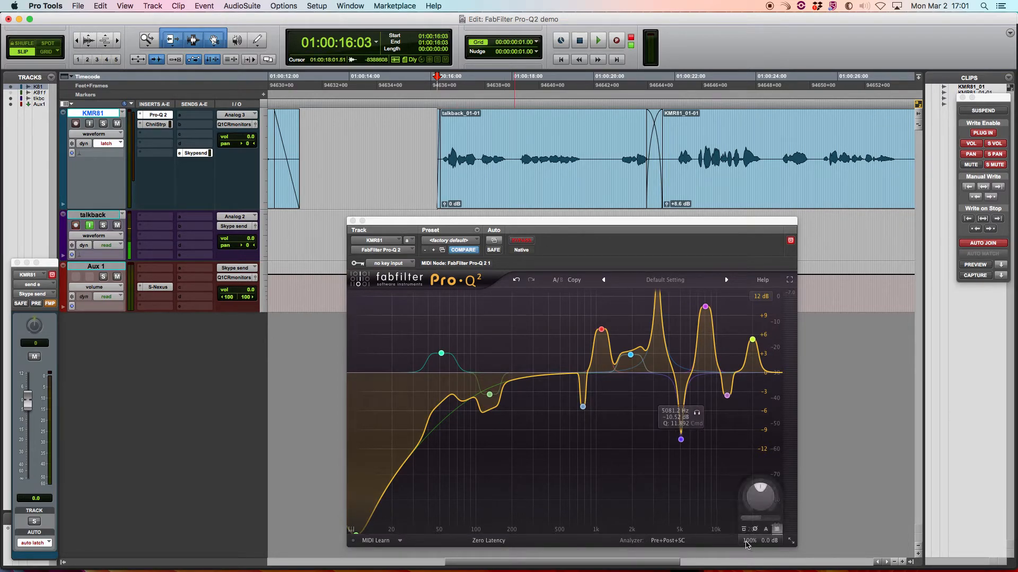
left_click_drag(759, 519, 707, 522)
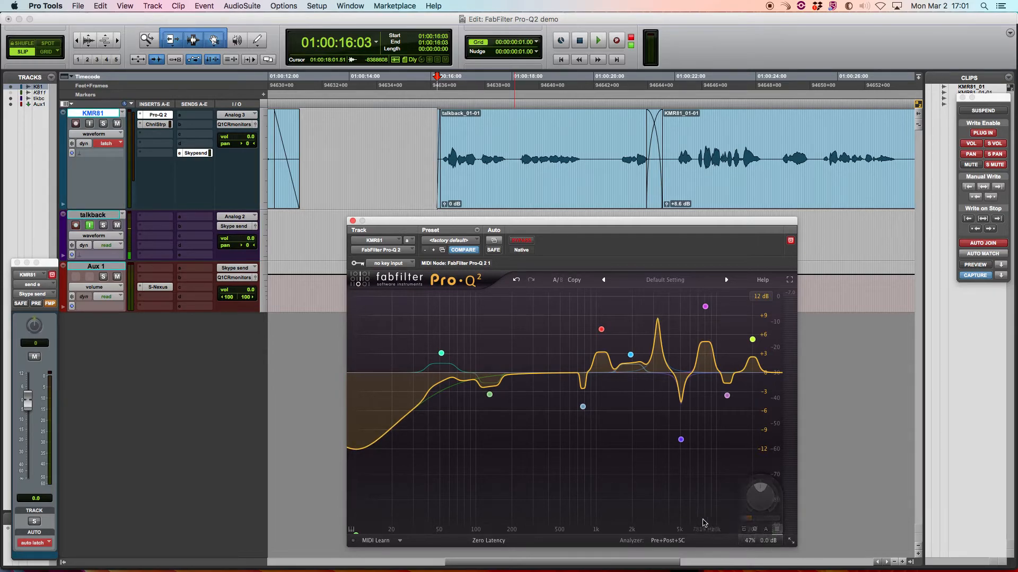
Play through the talkback clip to write the reduced EQ scale as automation, and end the write pass with Auto Match
key("space")
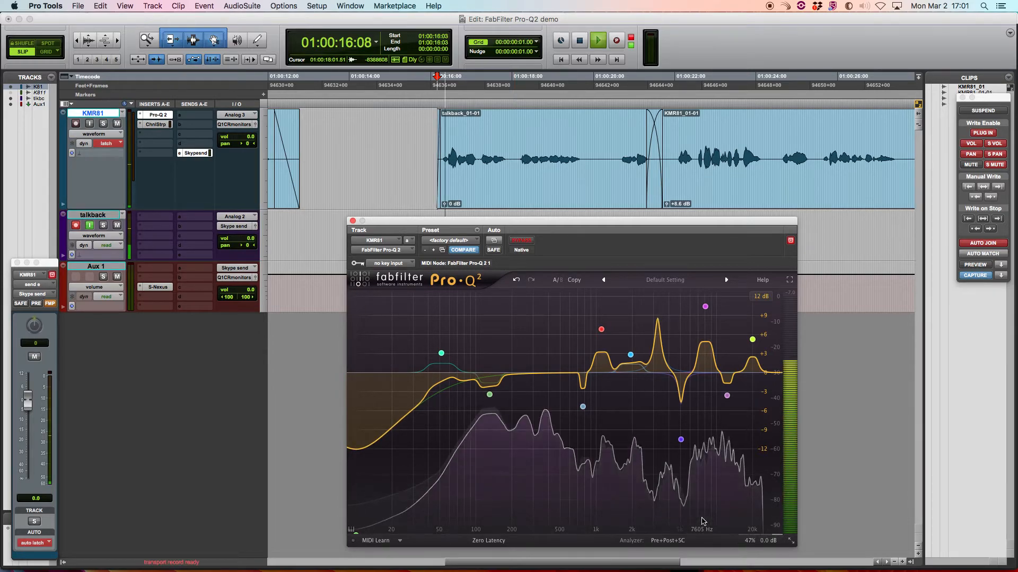
left_click(988, 253)
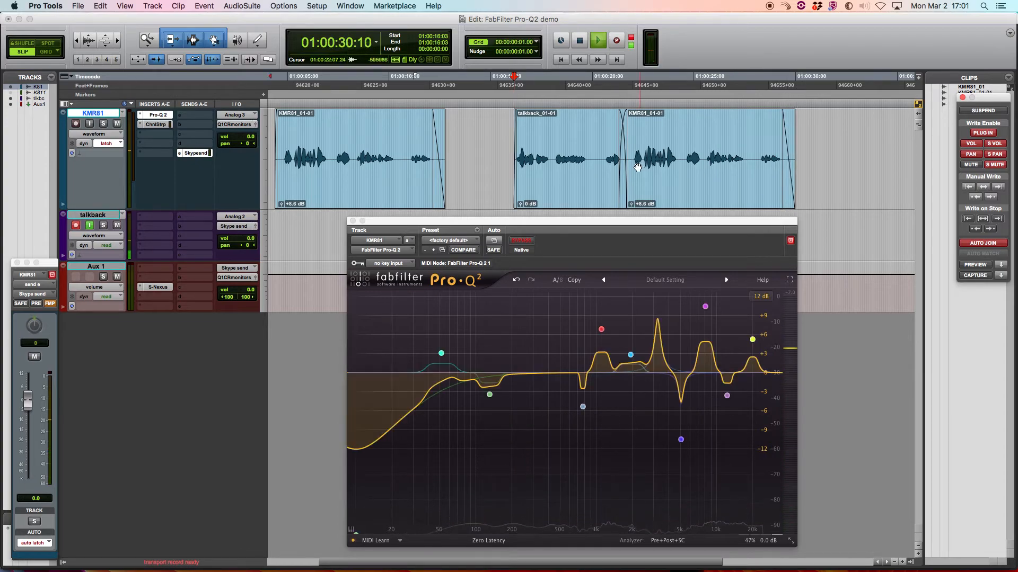
key("space")
Check the automated EQ curve before and within the talkback clip, and bring up the KMR81 track's Channel Strip insert
left_click(504, 137)
key("super+s")
left_click(604, 134)
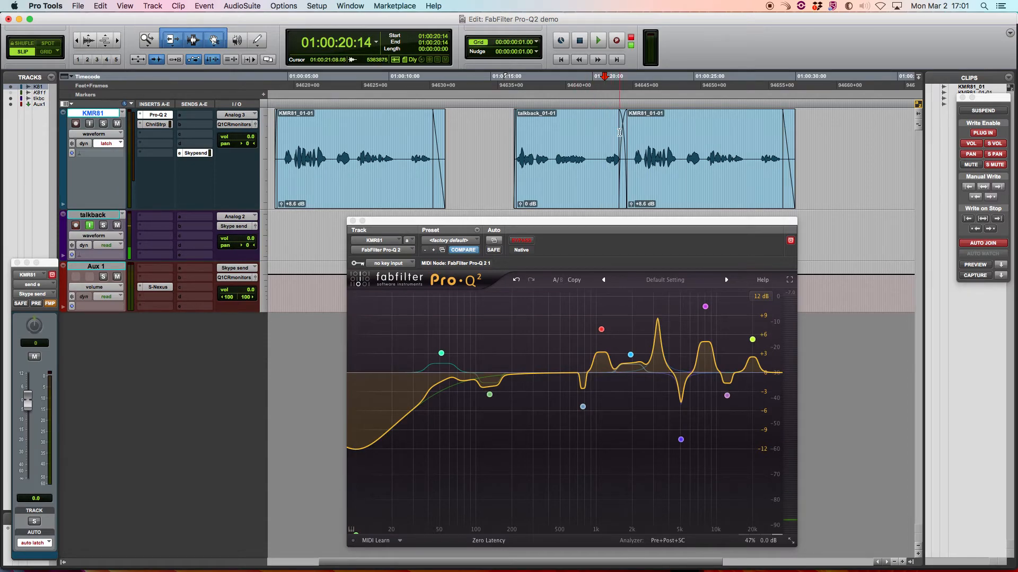
left_click(156, 125)
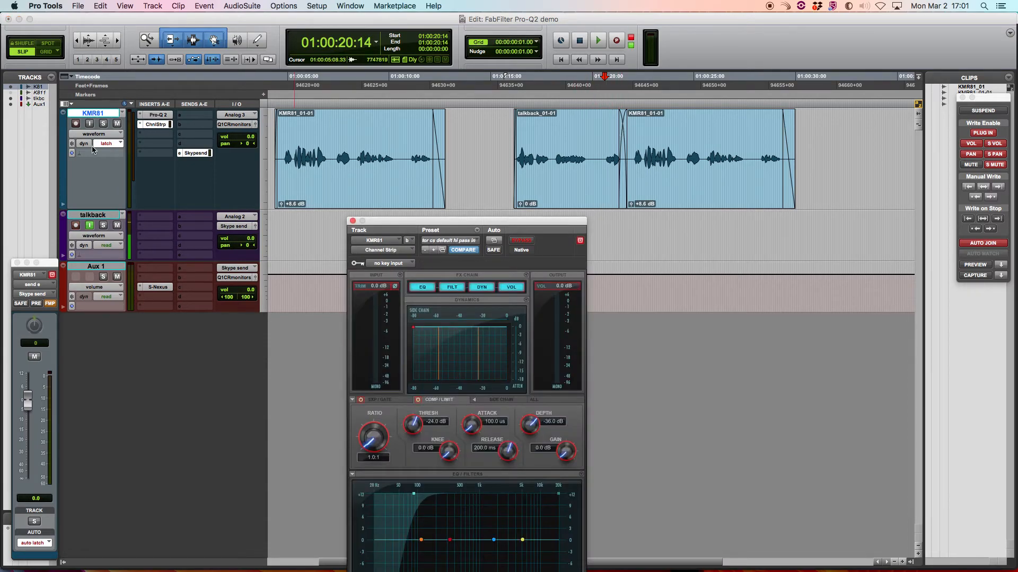
left_click(162, 117)
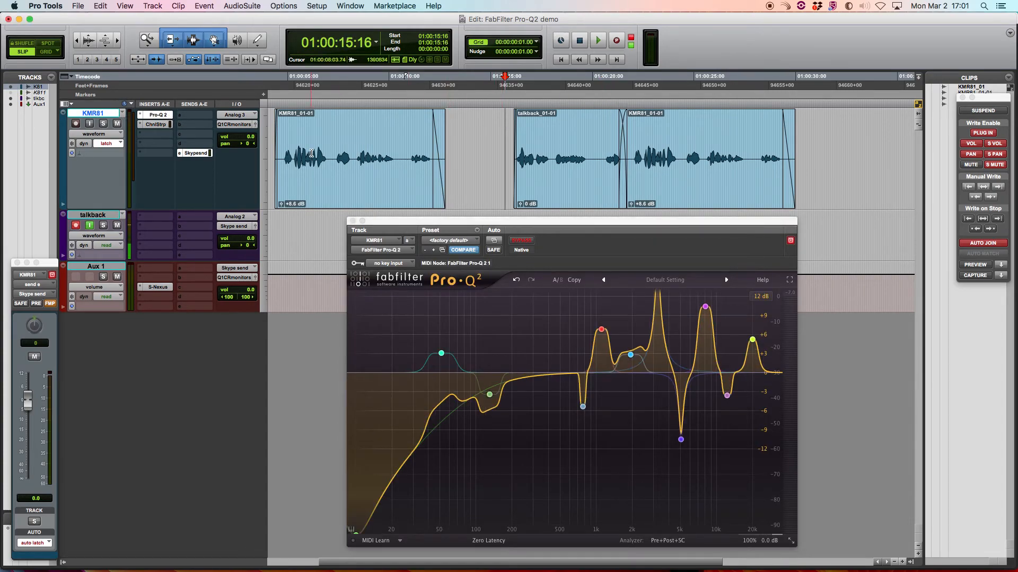
left_click(156, 125)
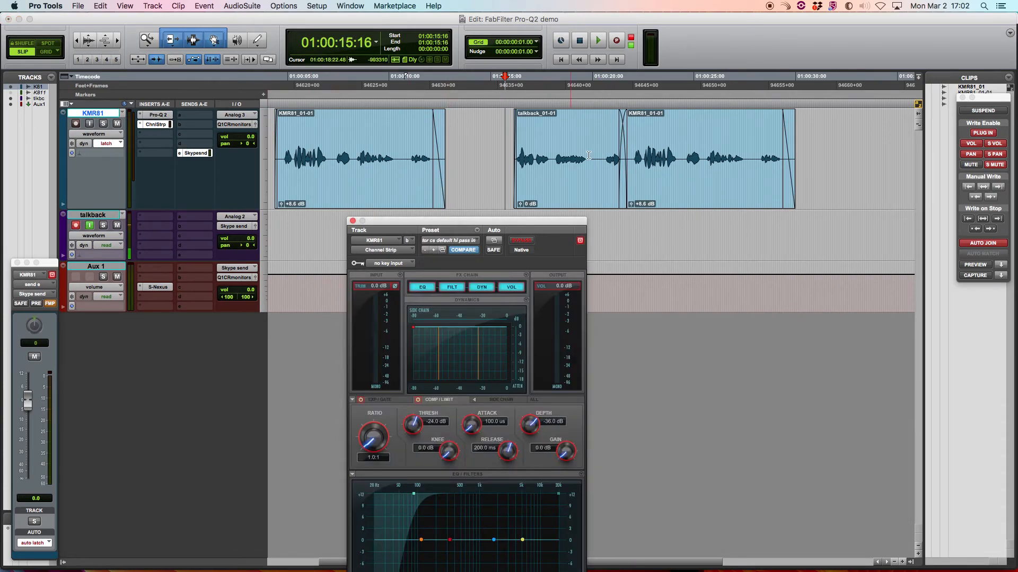
From the talkback clip's start, set Channel Strip's yellow EQ band to about -2.1 dB at 936.5 Hz with a Q of 2.26
left_click(604, 138)
left_click(514, 128)
left_click_drag(478, 221, 351, 112)
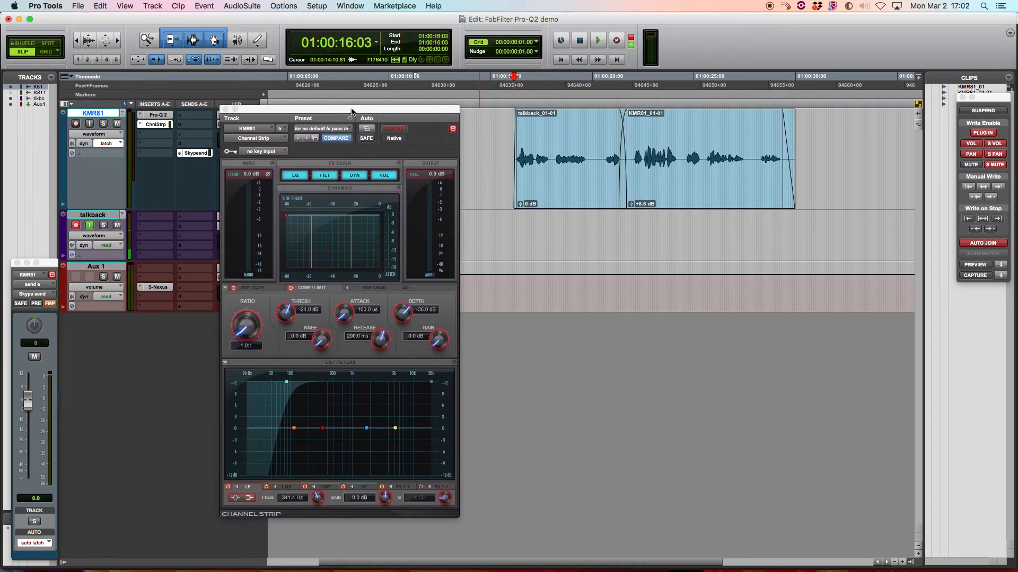
left_click(395, 428)
left_click_drag(394, 428, 350, 437)
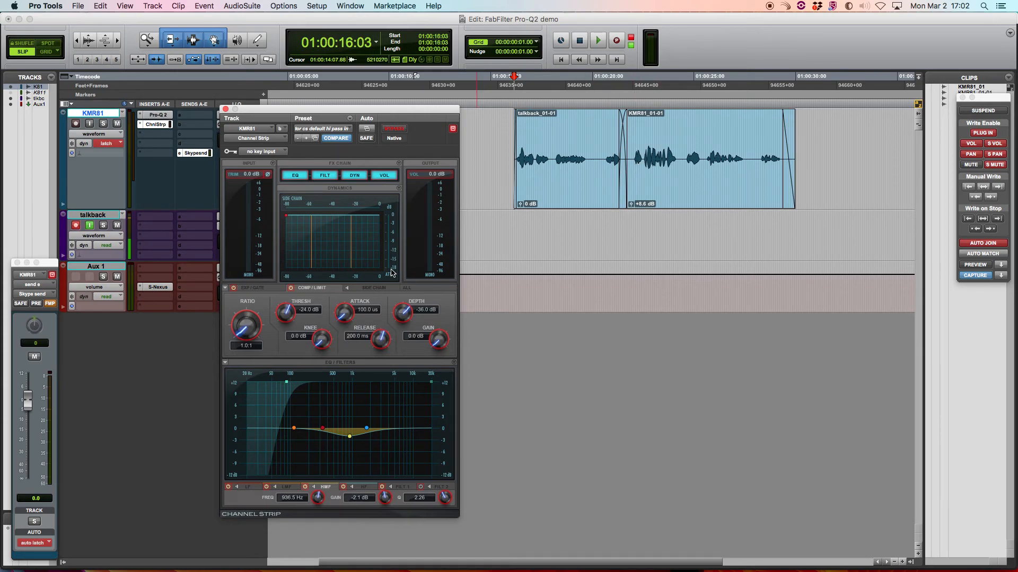
Switch off the talkback track's input monitoring, play through the clips to write the EQ cut, and end the write pass with Auto Match
left_click(92, 227)
key("space")
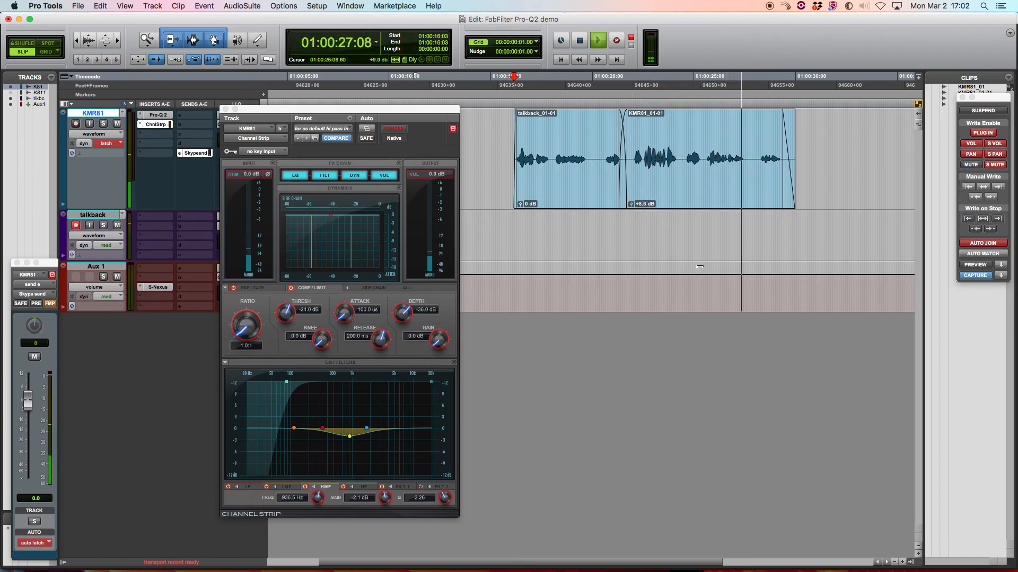
left_click(991, 254)
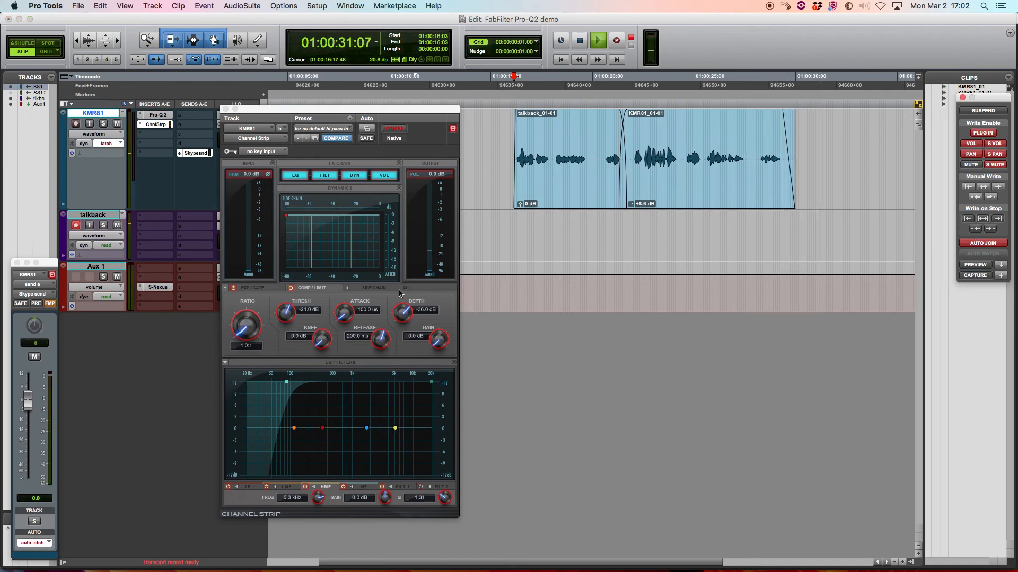
key("space")
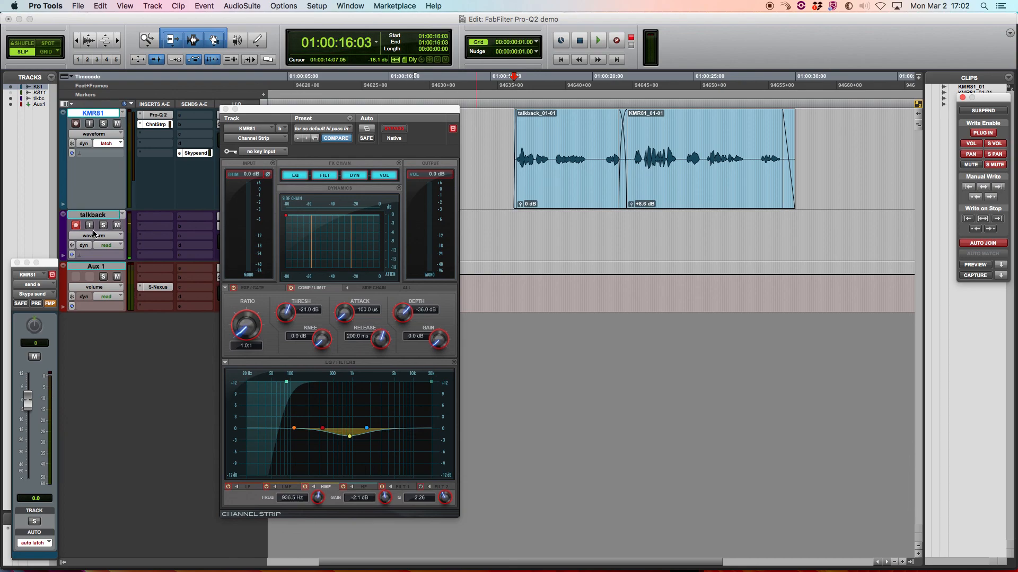
Play from near the end of the talkback clip into the KMR81 clip to check the Channel Strip EQ automation
left_click(603, 136)
key("space")
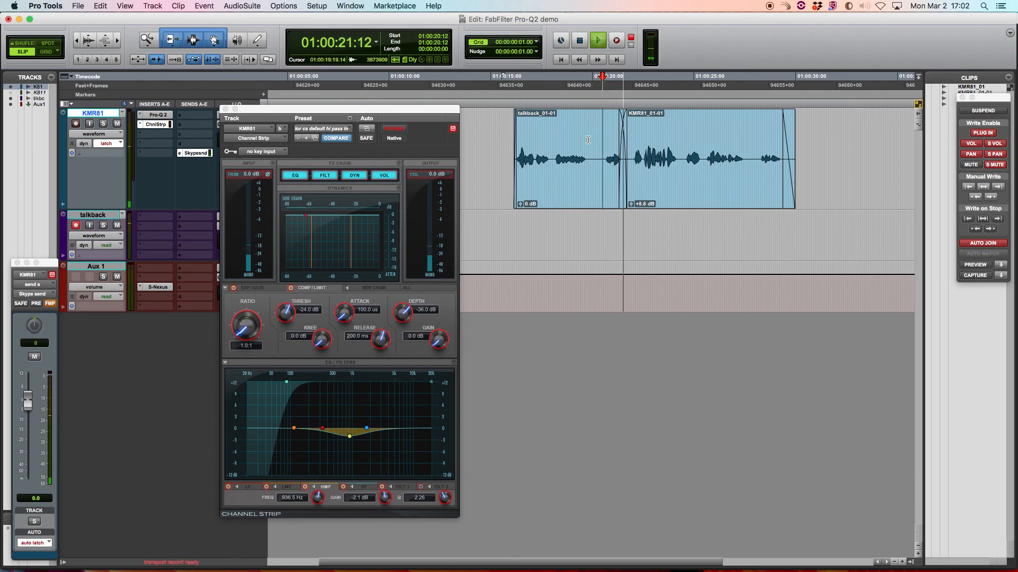